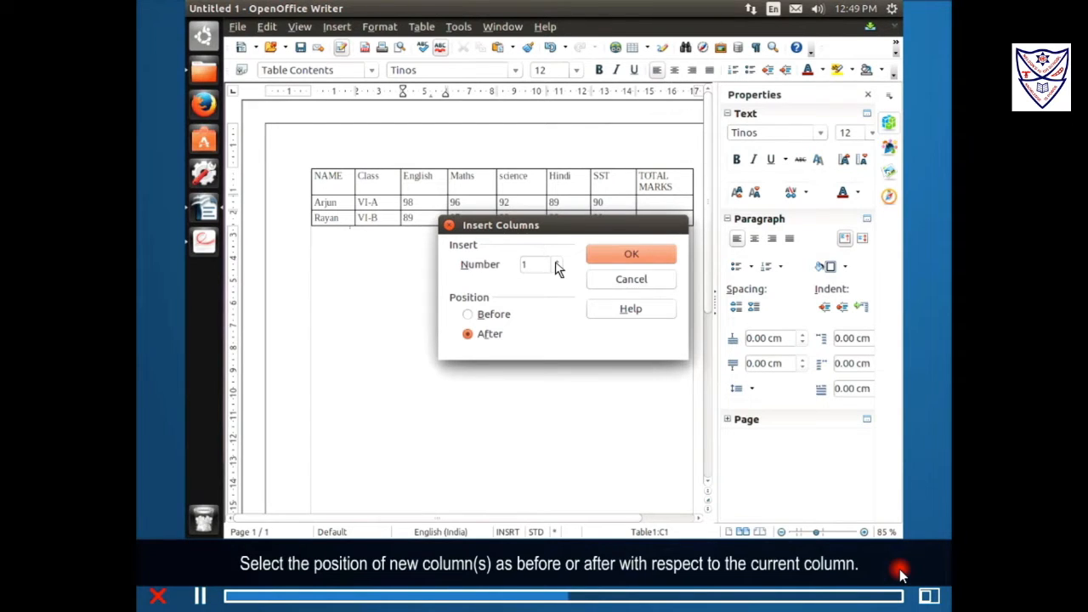
Confirm inserting 1 column after the English column in the marks table.
click(628, 255)
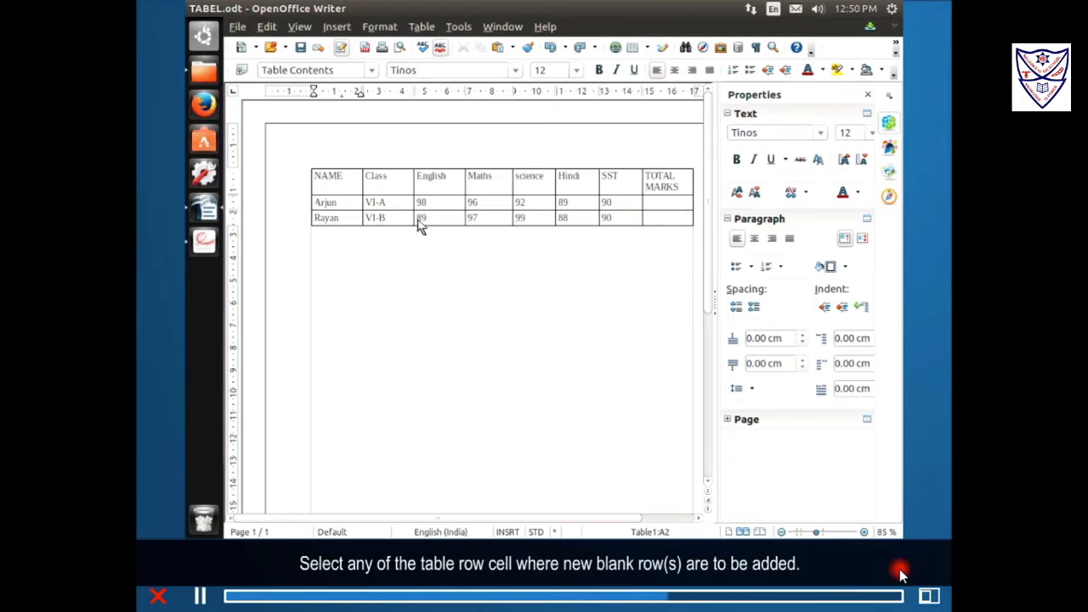
Place the cursor in Arjun's row of the TABEL.odt marks table.
click(322, 203)
Open the Insert Rows dialog for Arjun's row via Table > Insert > Rows.
click(420, 26)
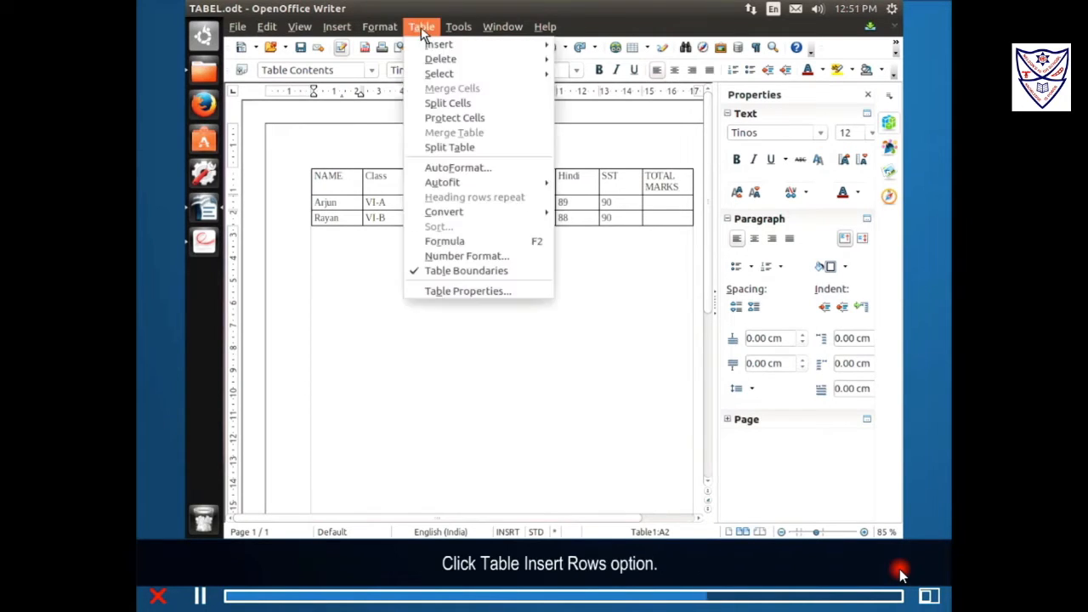
mouse_move(438, 47)
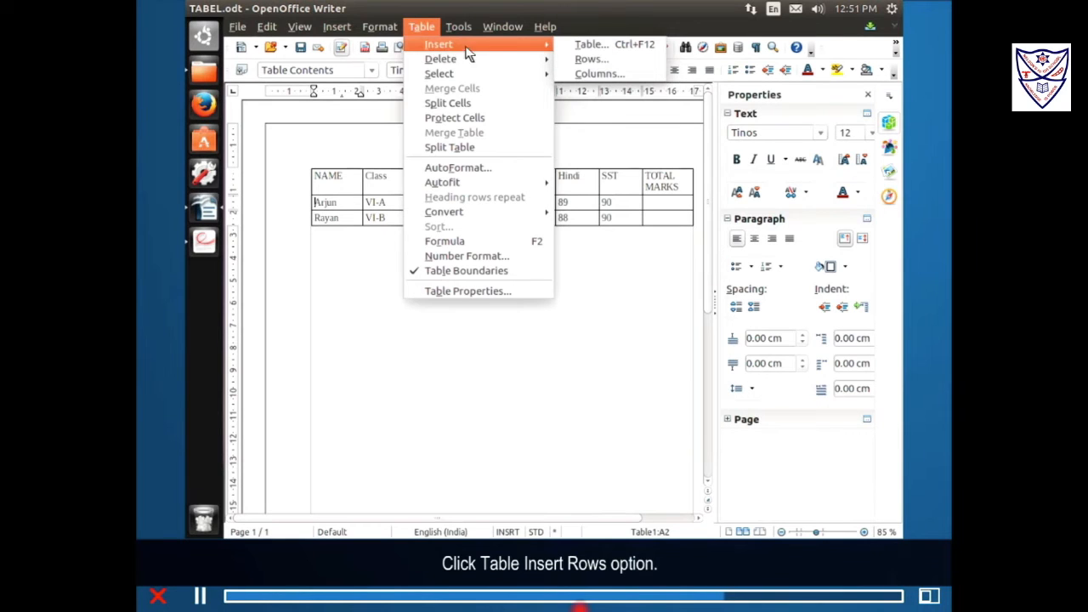
click(592, 60)
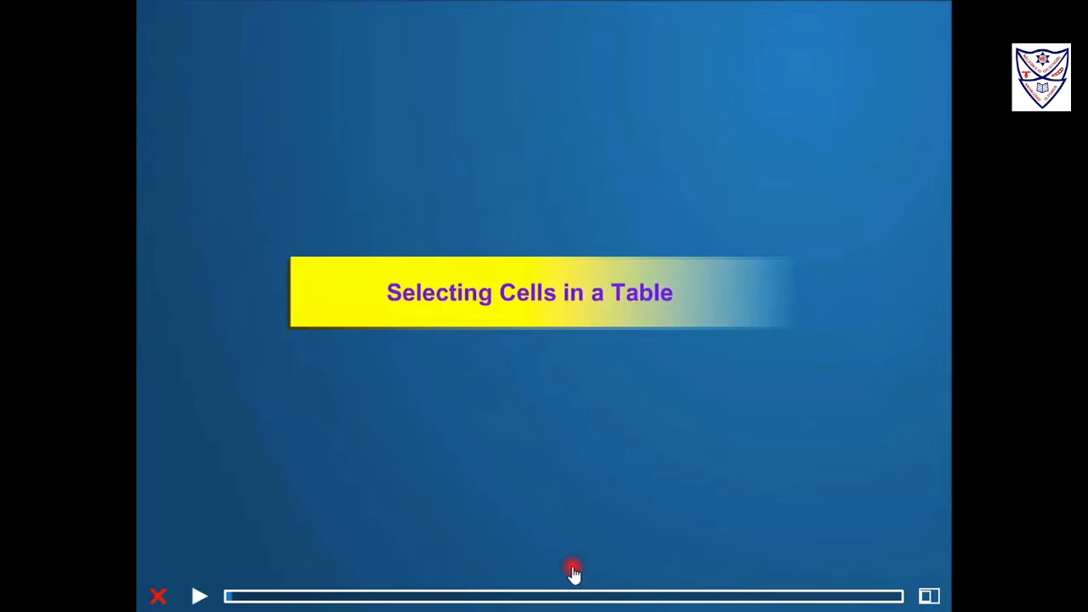
Start the Selecting Cells in a Table lesson.
click(201, 595)
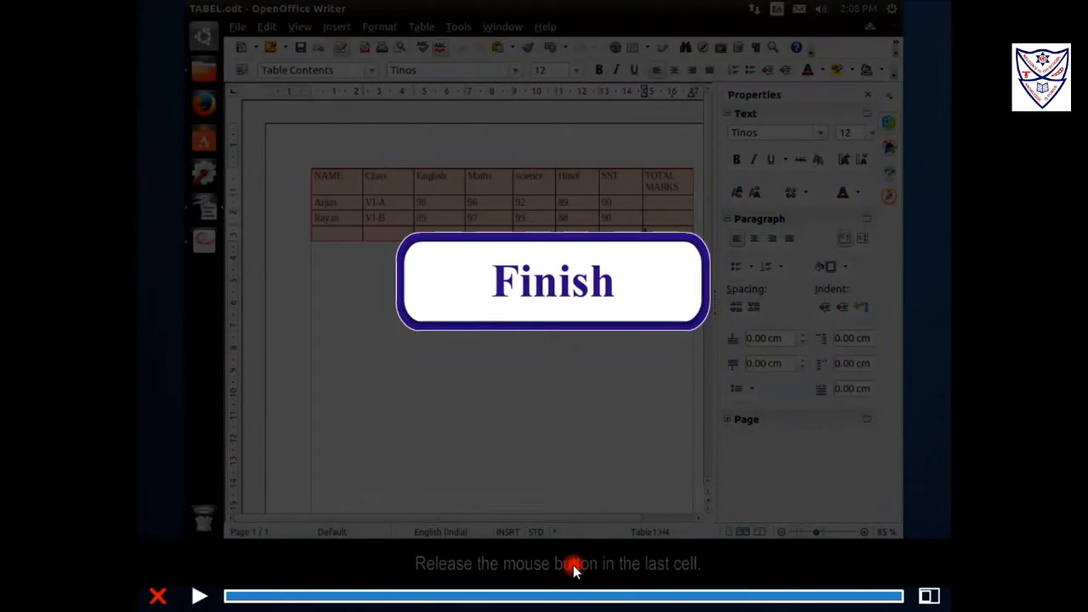
Play the Deleting Rows or Columns lesson, removing the table's blank last row.
click(199, 596)
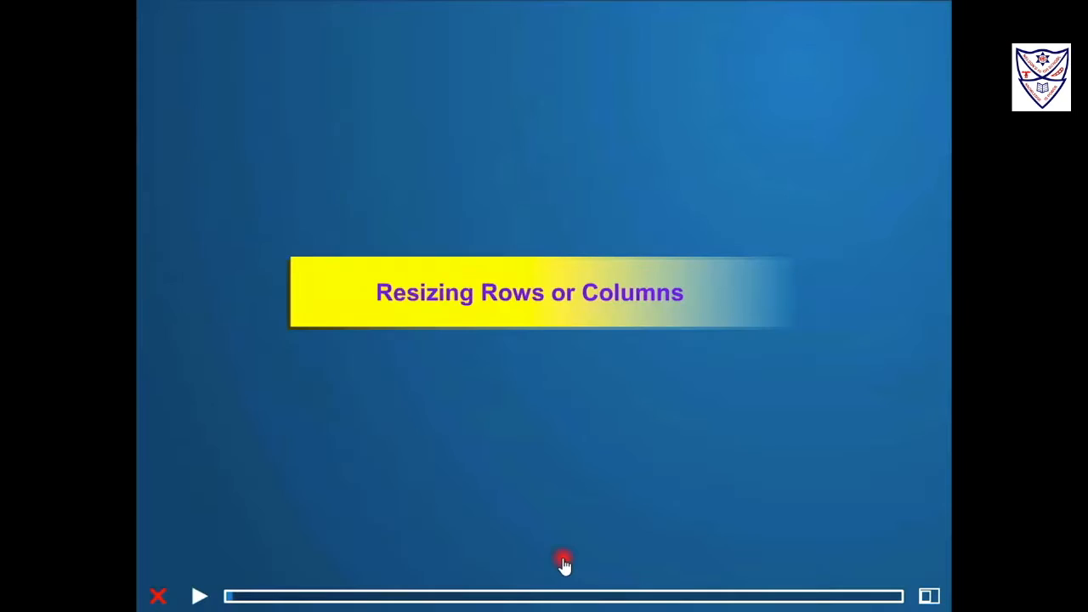
Play the Resizing Rows or Columns lesson, making the first student row taller.
click(199, 596)
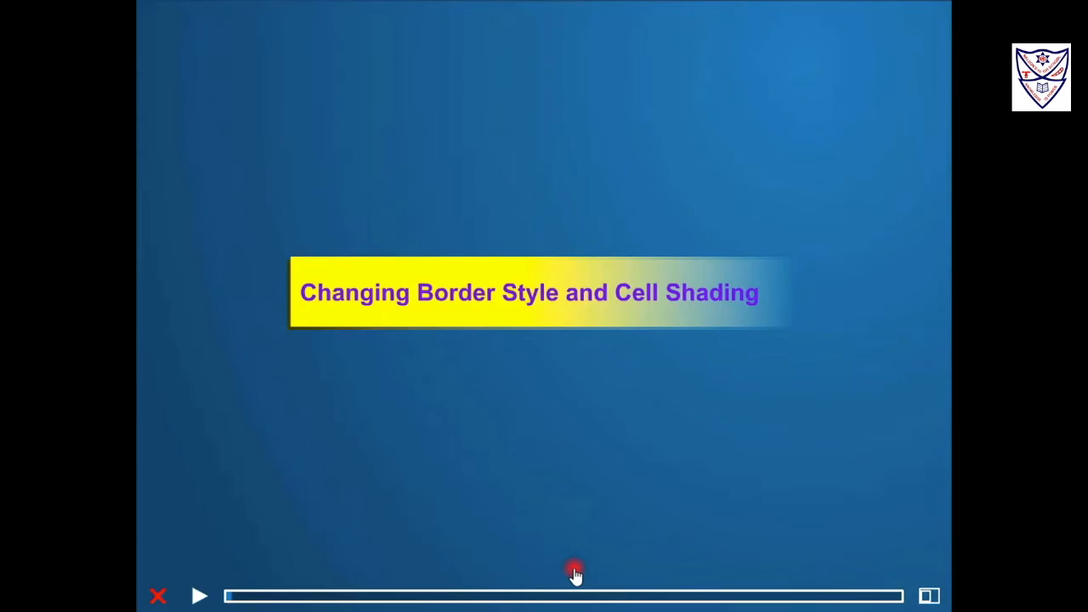
Start the Changing Border Style and Cell Shading lesson on the TABEL.odt marks table.
click(196, 600)
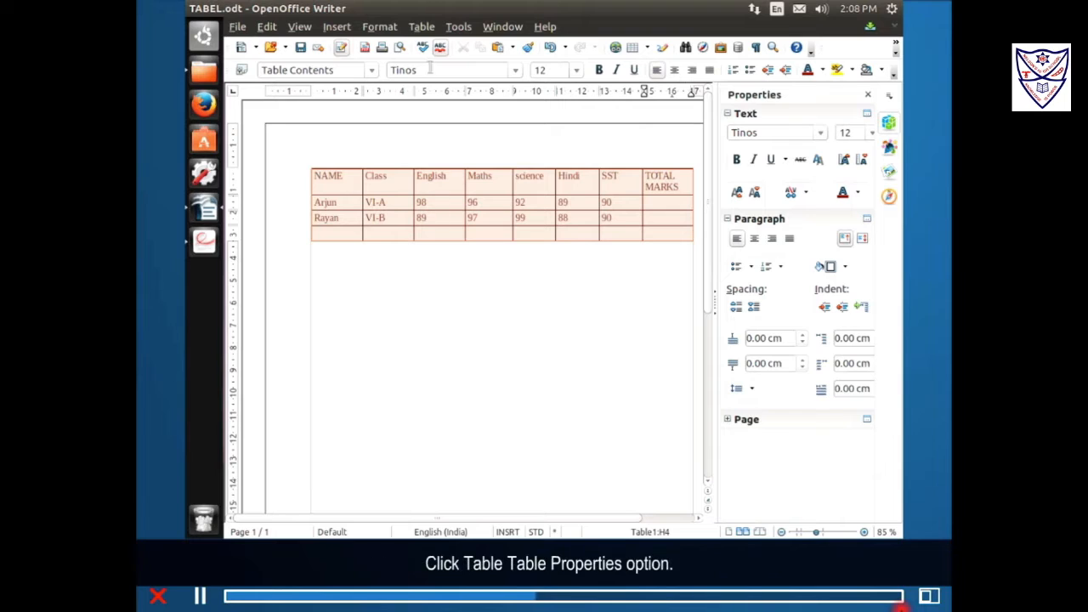
click(422, 26)
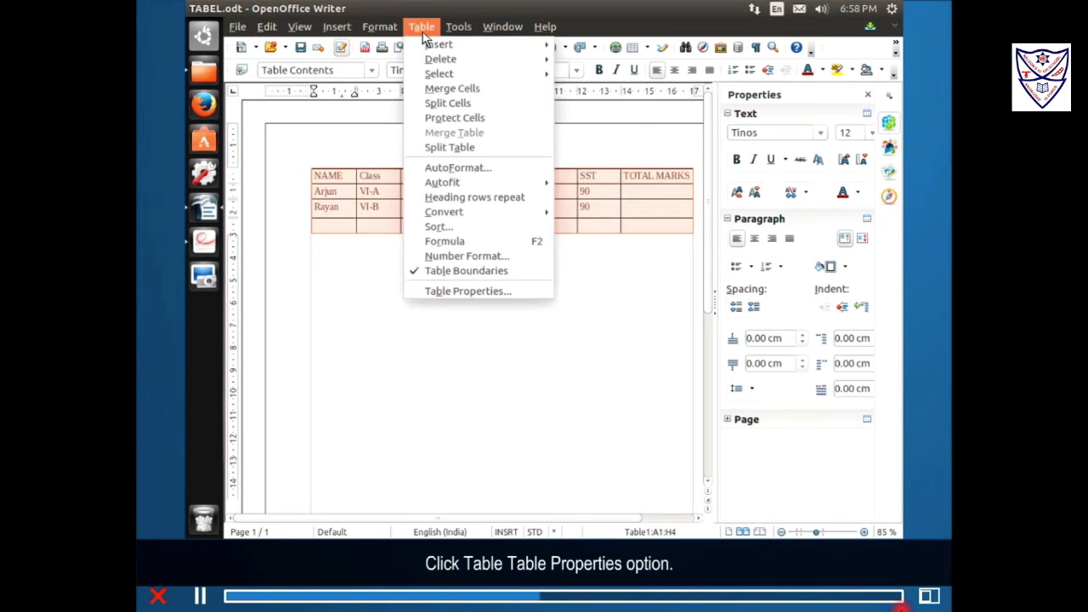
Set the table's border line colour to Blue in Table Properties.
click(534, 292)
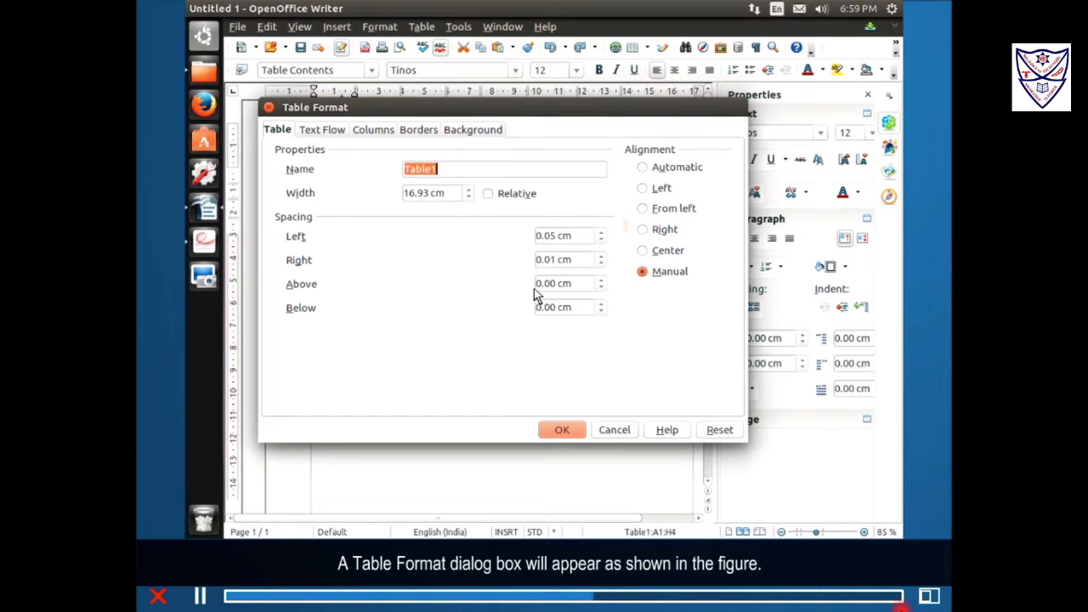
click(420, 133)
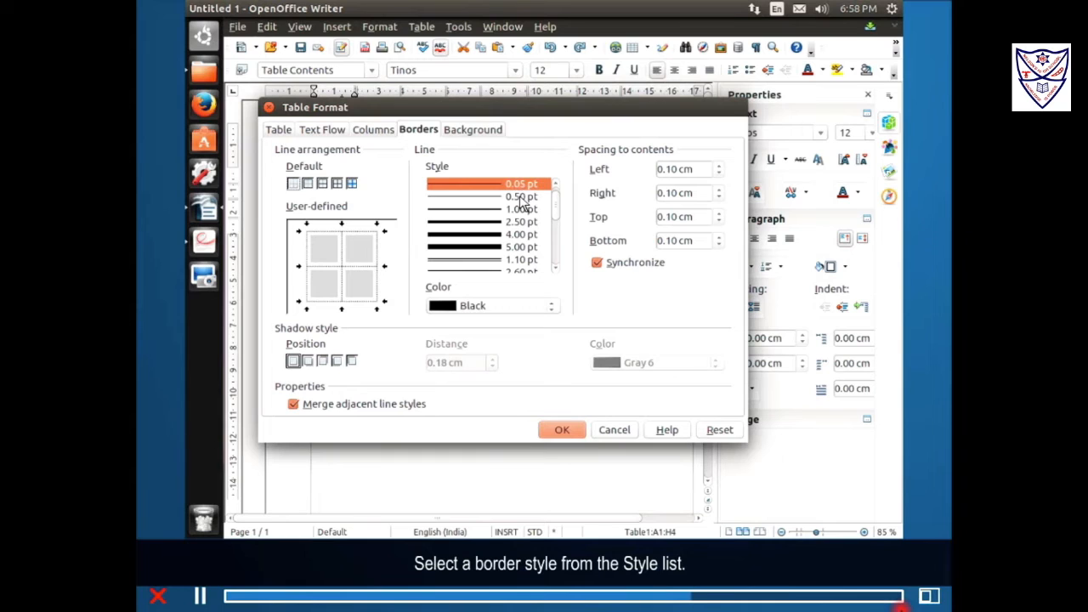
click(501, 308)
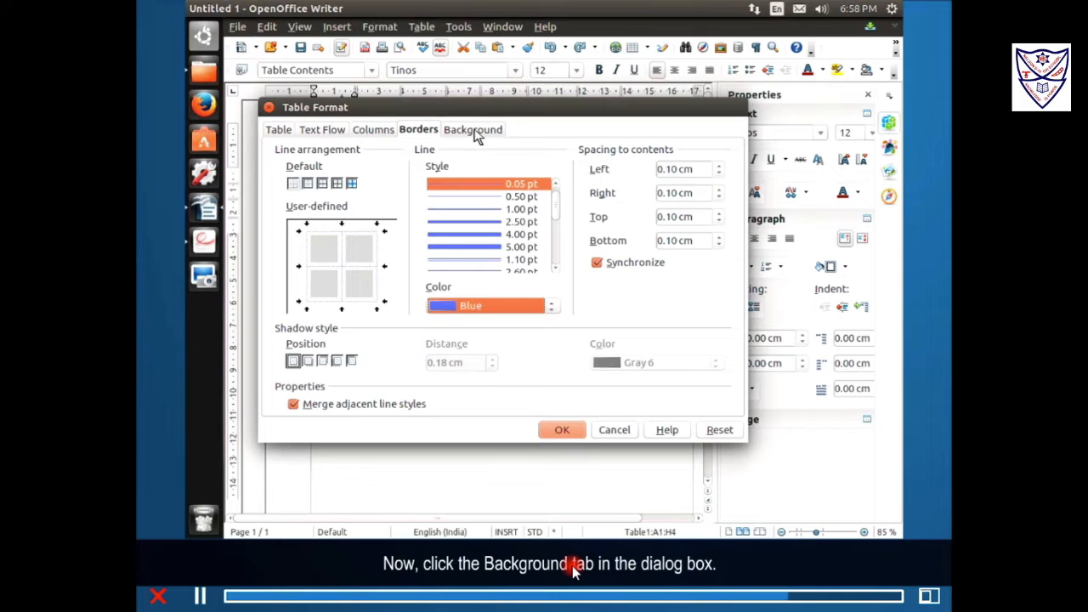
click(473, 134)
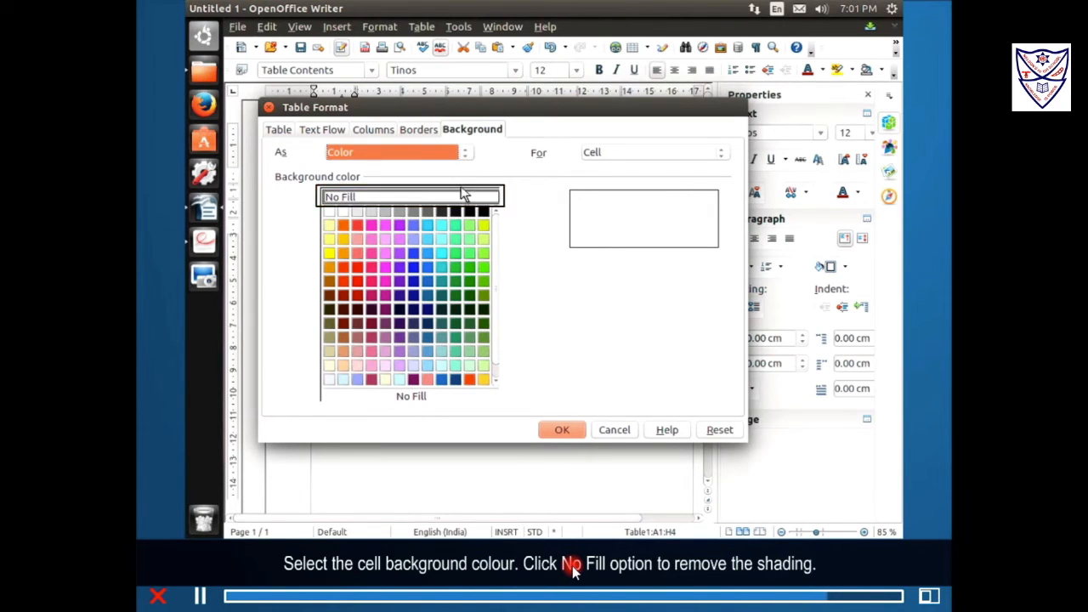
Give the table cells a Cyan 3 background and apply the formatting.
click(444, 270)
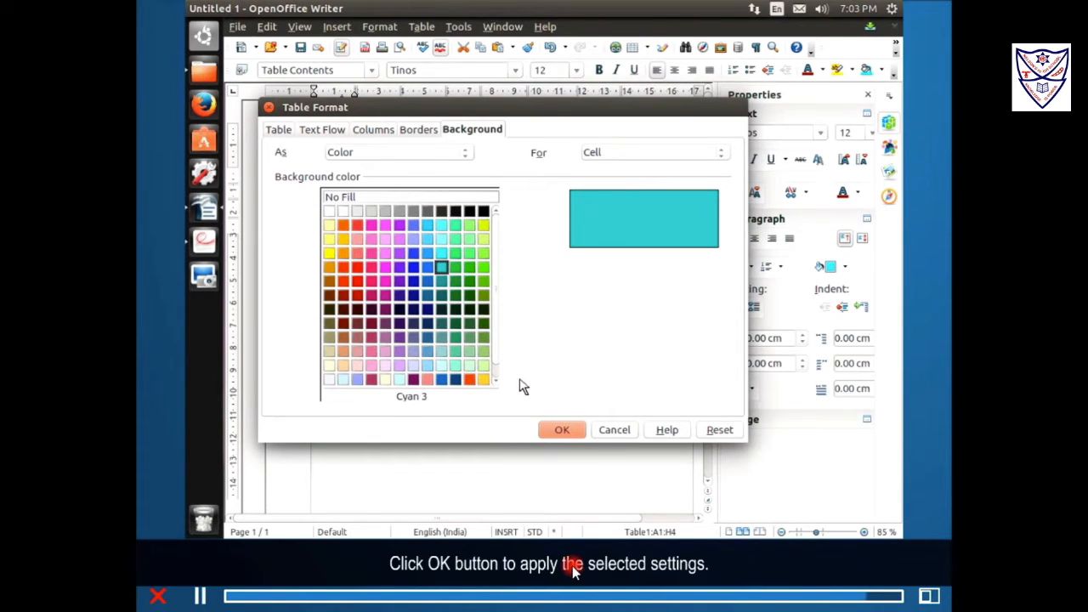
click(561, 430)
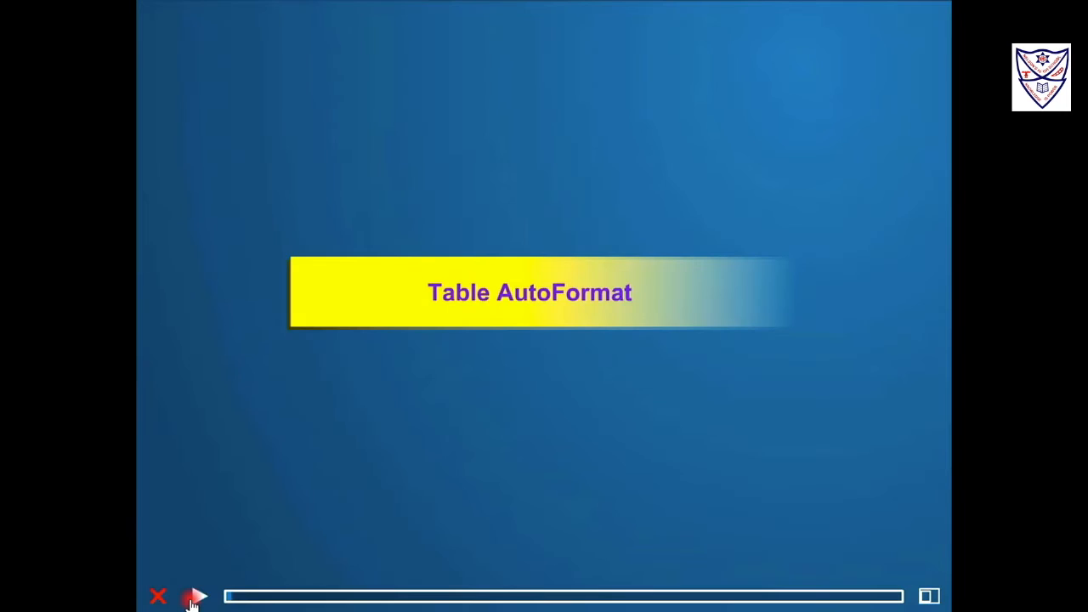
Play the Table AutoFormat lesson, applying the Blue design to the marks table.
click(194, 597)
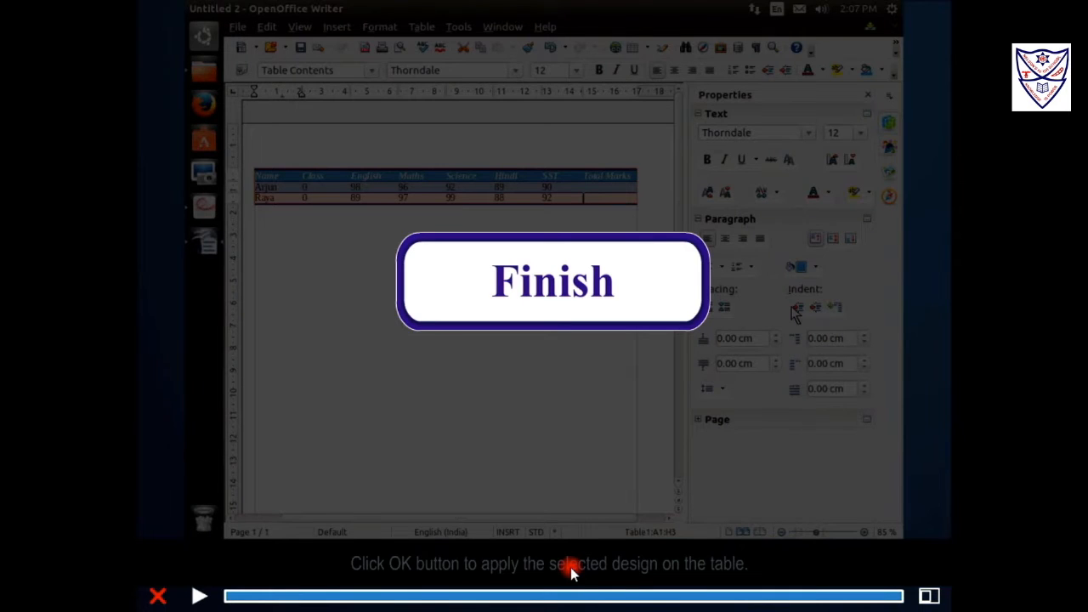
Start the Performing Calculations in a Table lesson to show the formula bar for cell H2.
click(199, 596)
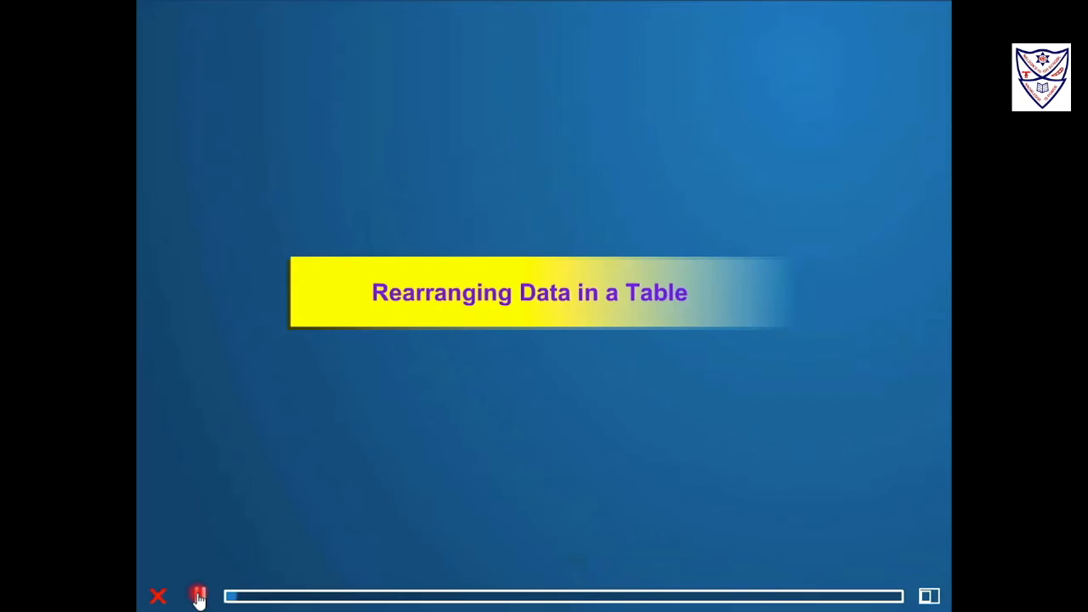
Advance the tutorial so the Mail Merge Wizard opens at its starting-document step.
click(199, 595)
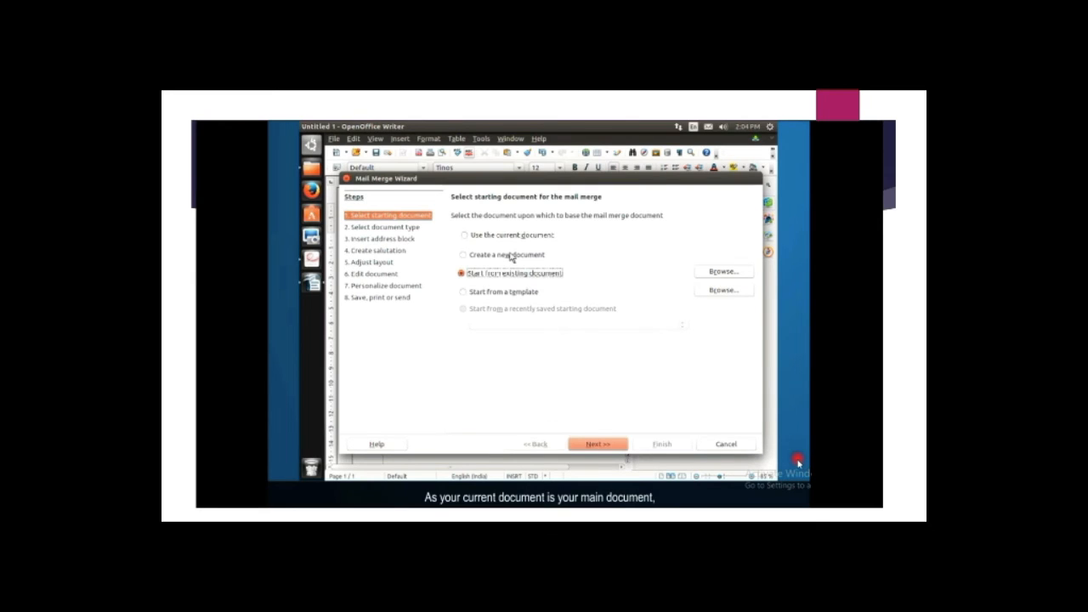
Base the mail merge on the current document as a Letter and reach the address block step.
click(464, 238)
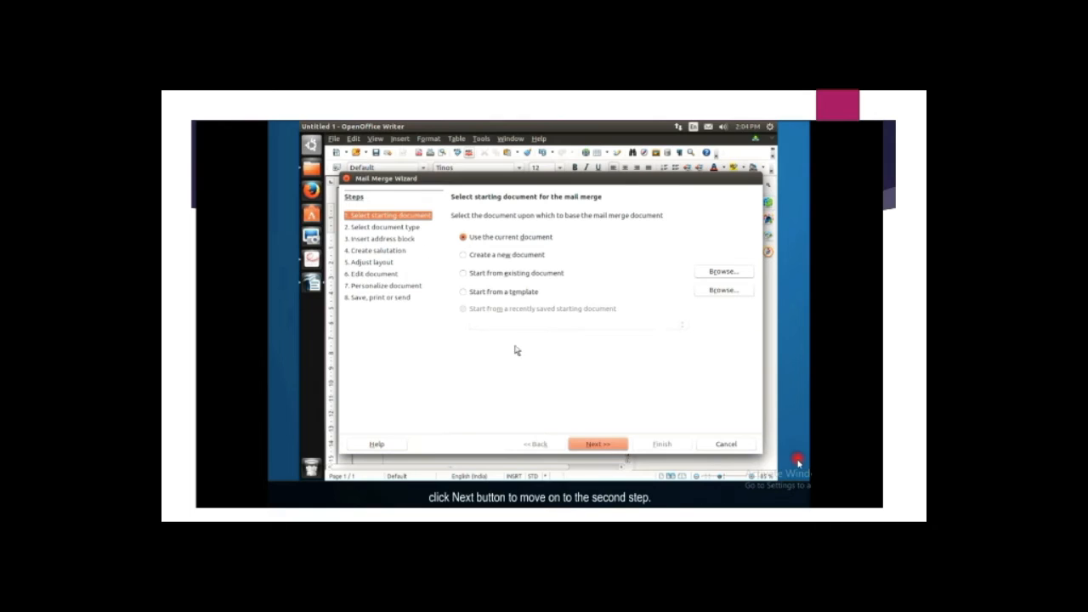
click(605, 447)
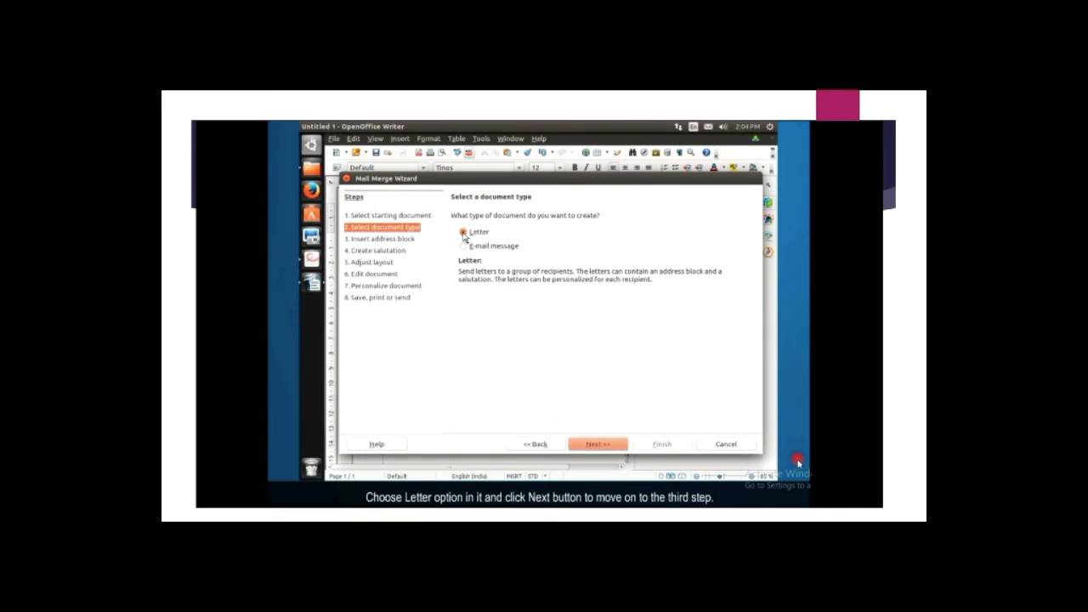
click(593, 447)
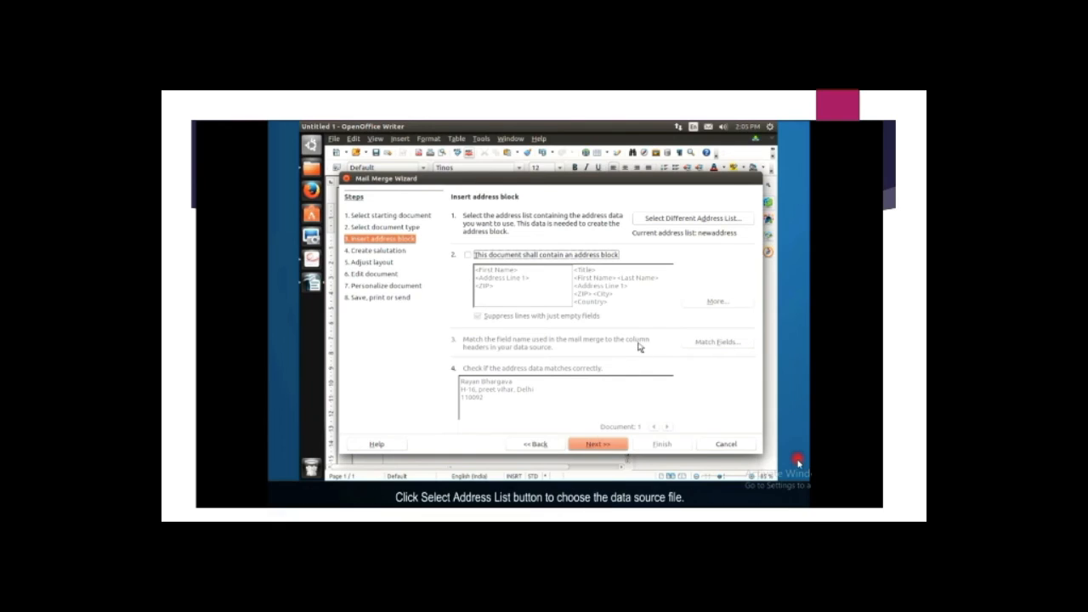
Begin a brand-new recipient address list from the Select Address List dialog.
click(694, 220)
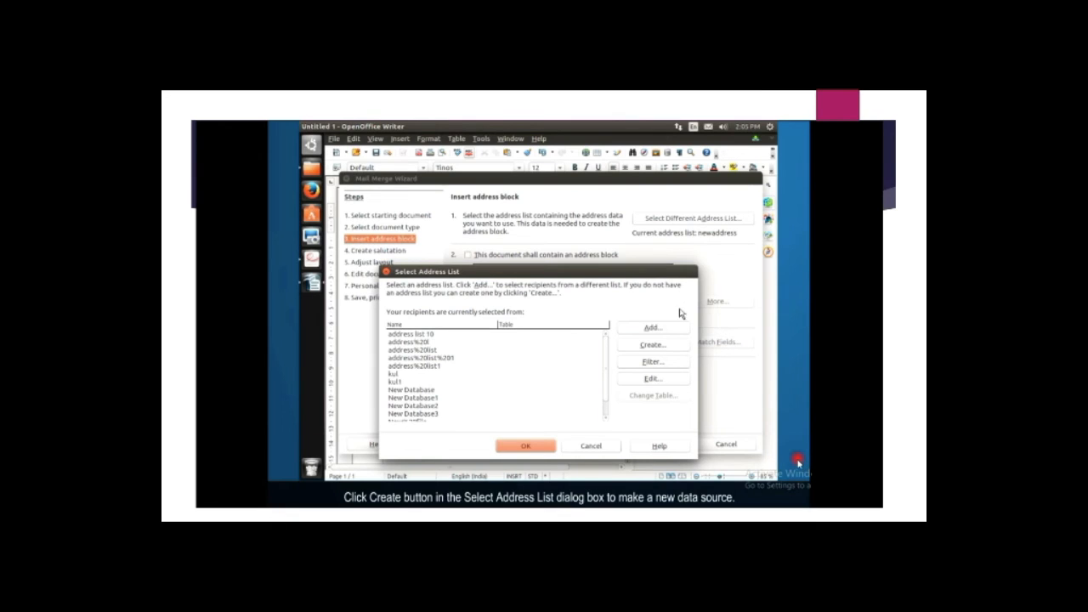
click(675, 346)
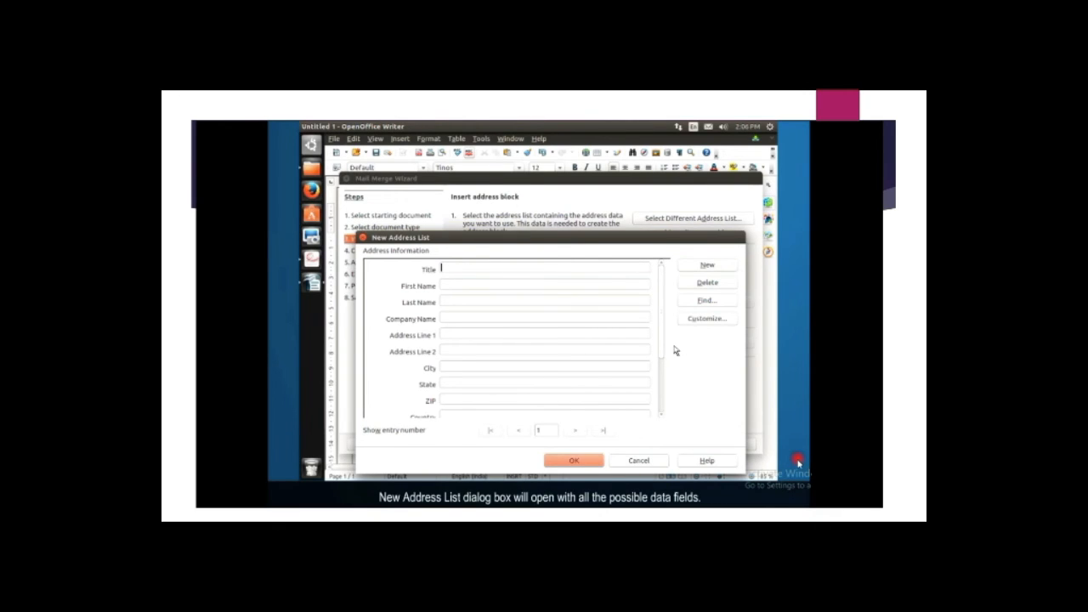
Add a Gender field and enter one recipient's name, street address with ZIP, and gender.
click(708, 319)
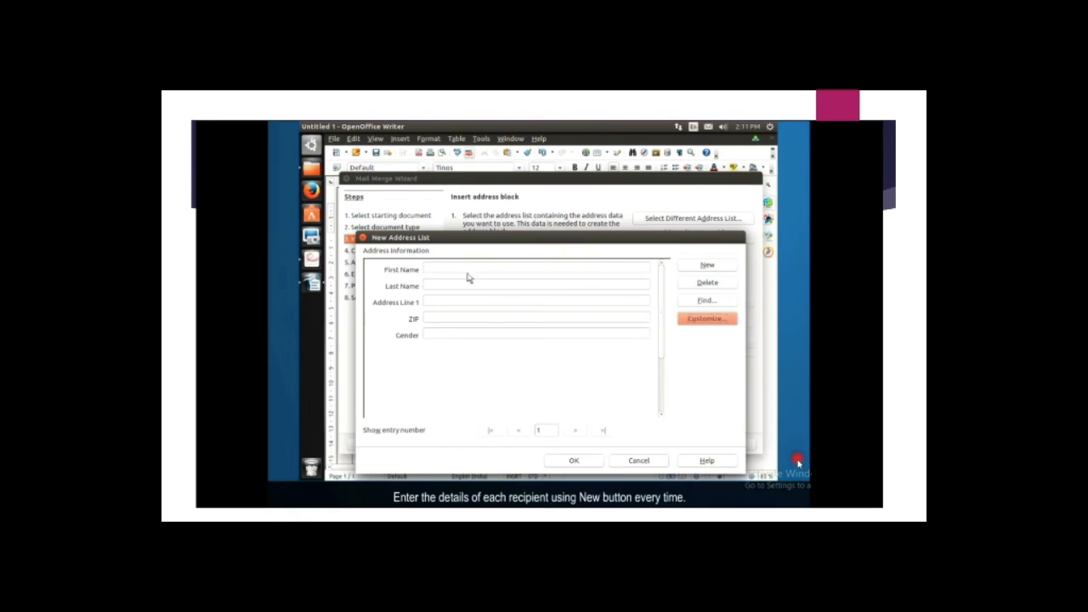
click(467, 272)
key(Tab)
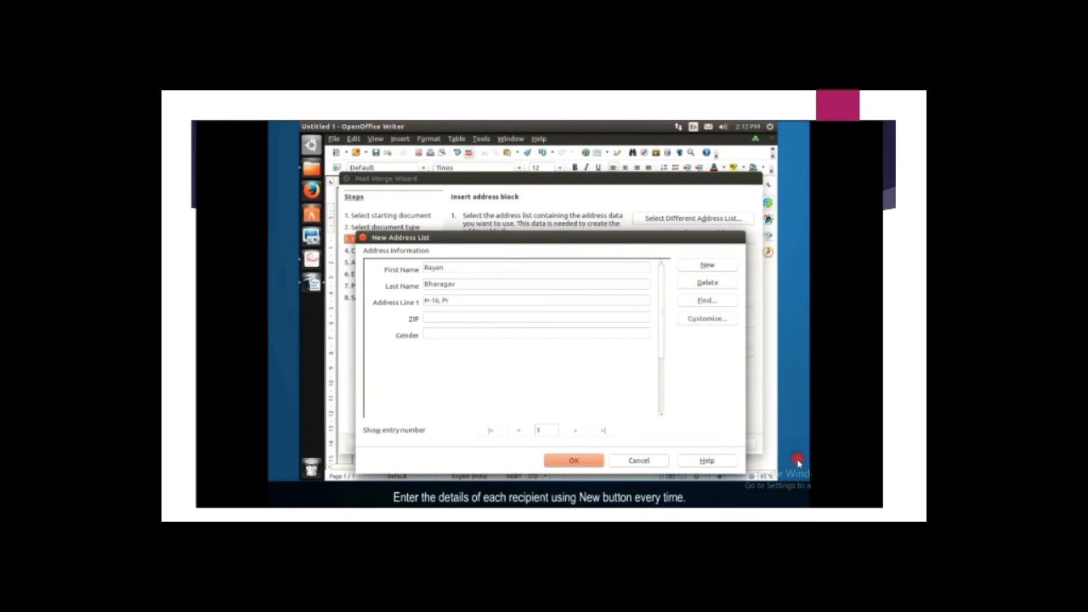
key(Tab)
text(Male)
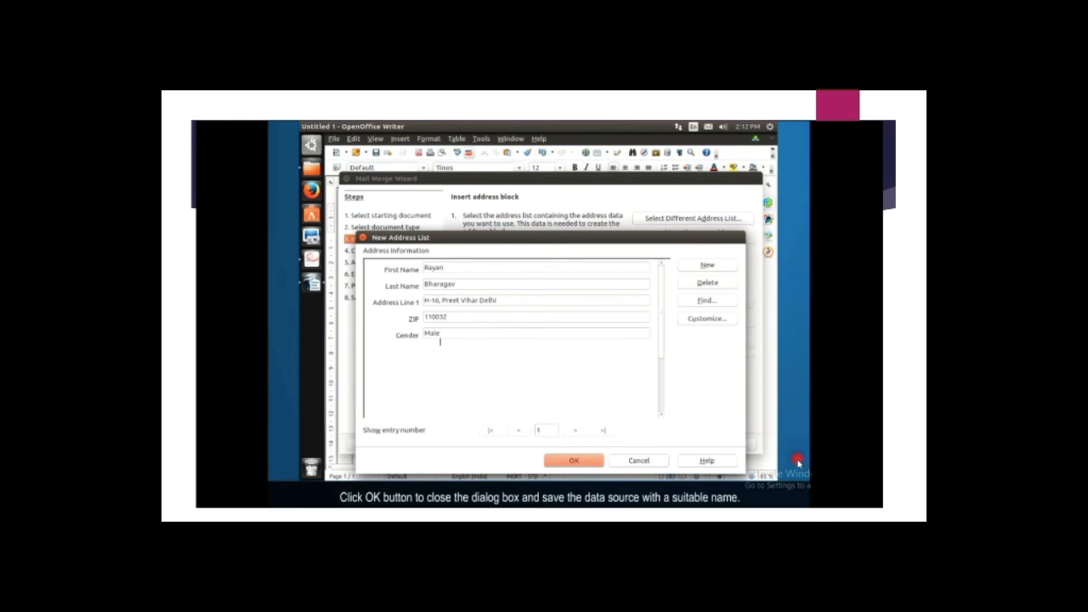
Save the new address list as 'Address' and accept it as the recipient list.
click(569, 460)
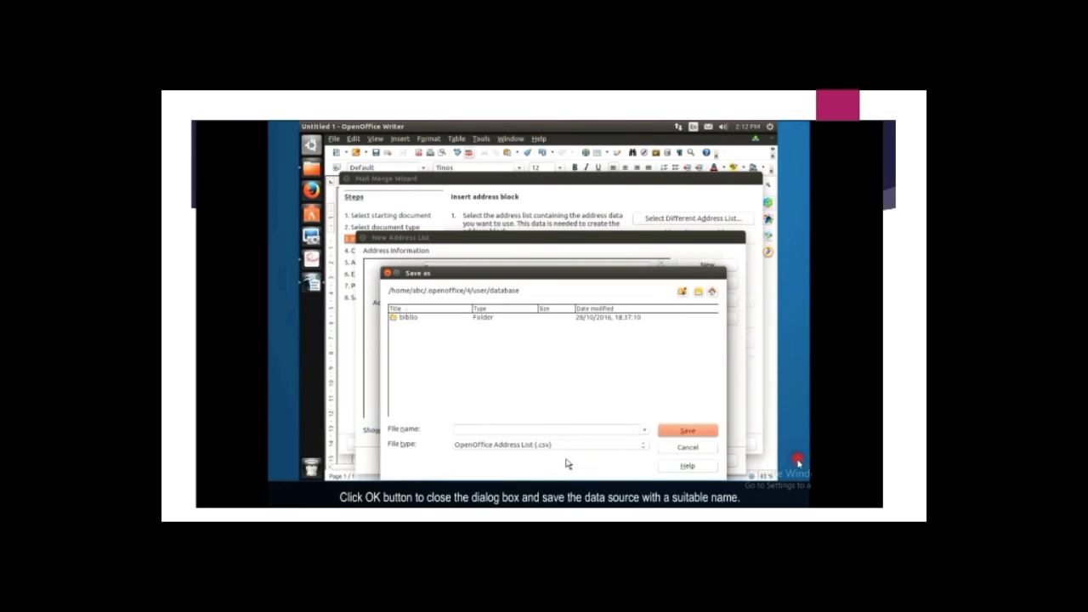
click(460, 430)
text(Address)
click(690, 431)
click(527, 445)
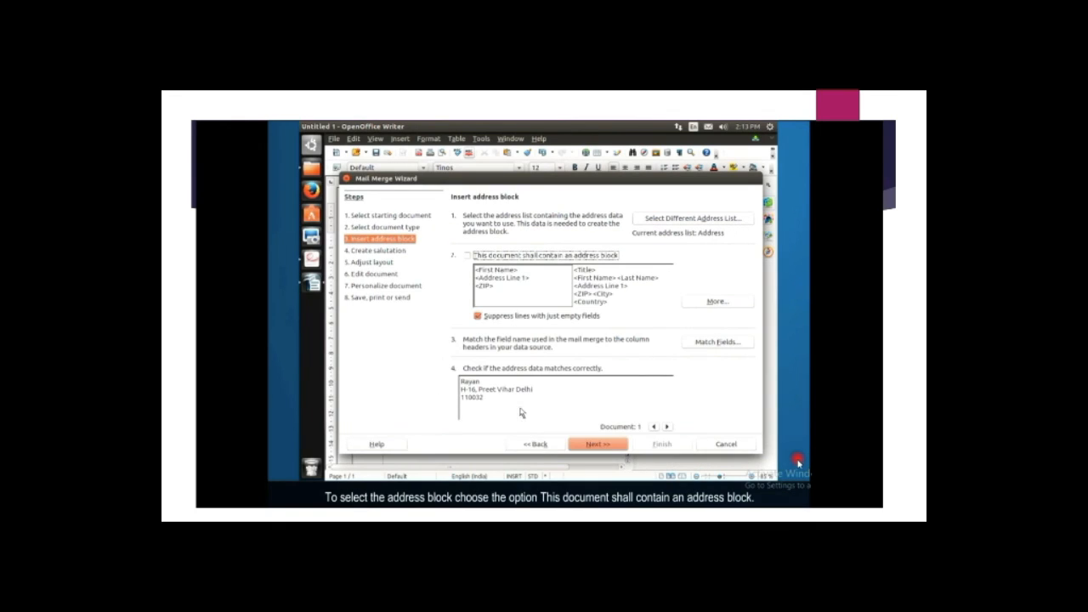
Enable an address block laid out as First Name, Address Line 1 and ZIP.
click(468, 255)
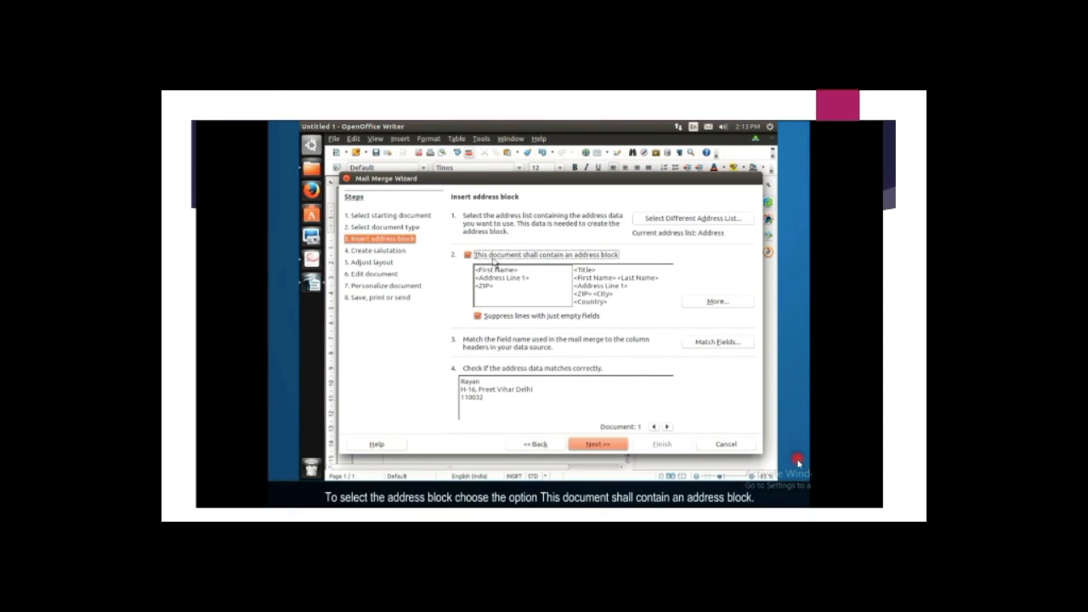
click(717, 303)
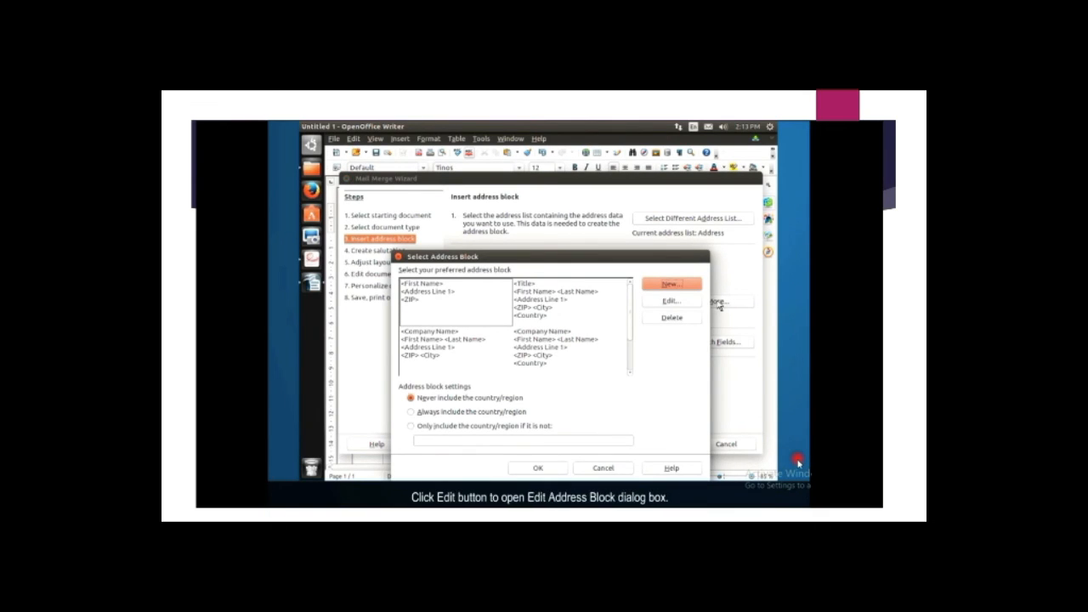
click(676, 303)
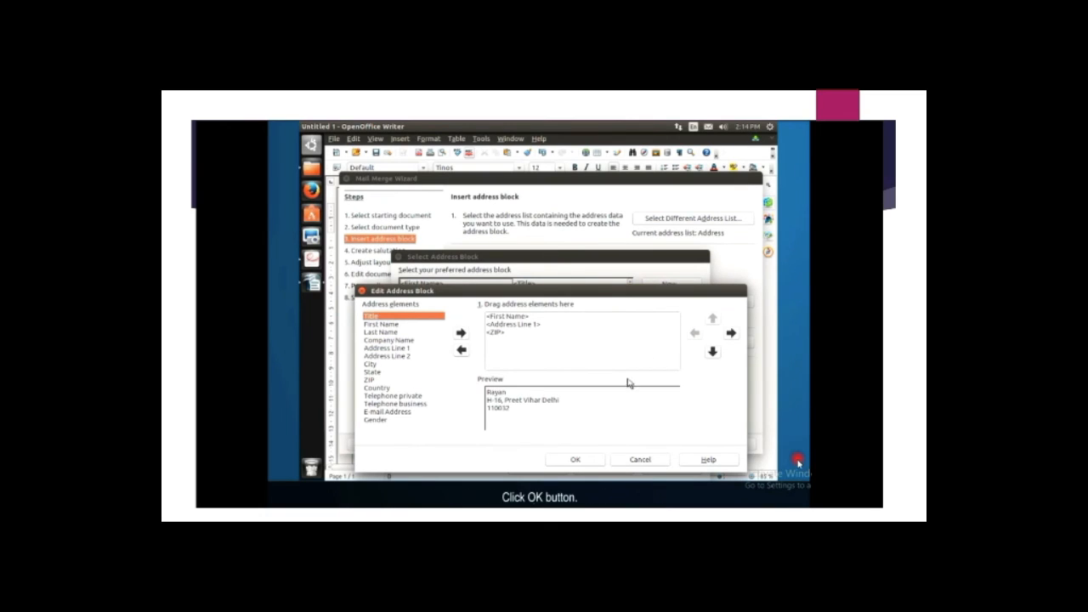
click(582, 461)
Match the address block elements to the First Name, Last Name and Address Line 1 columns.
click(542, 468)
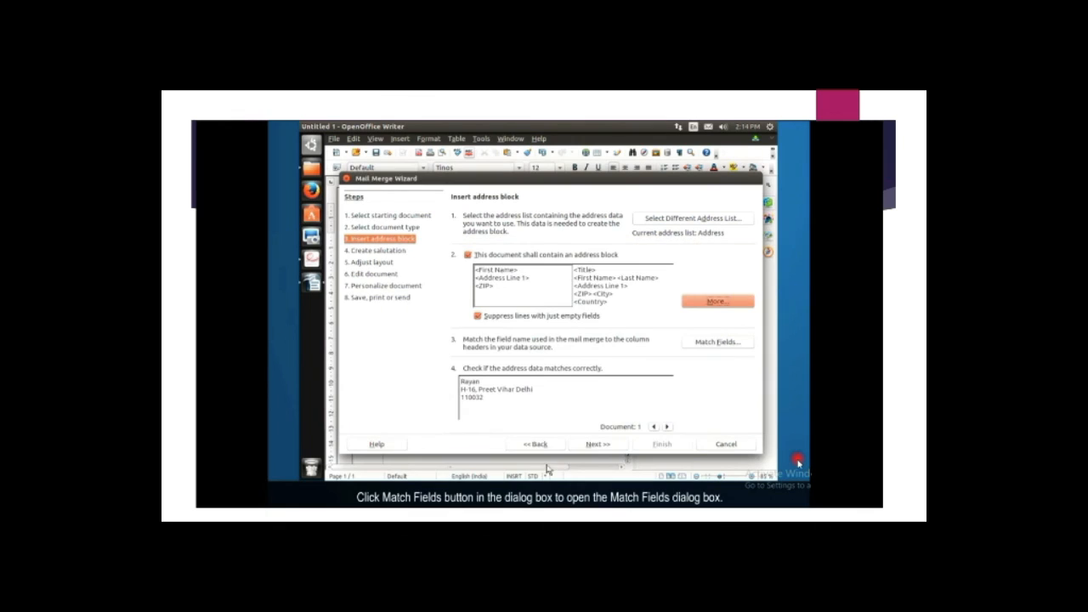
click(712, 344)
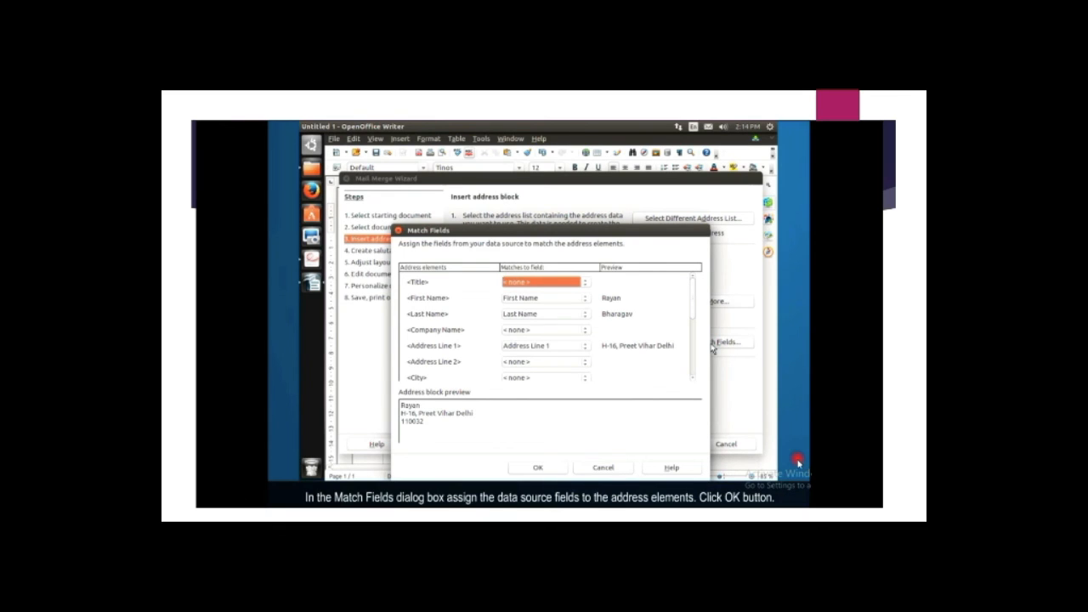
click(538, 468)
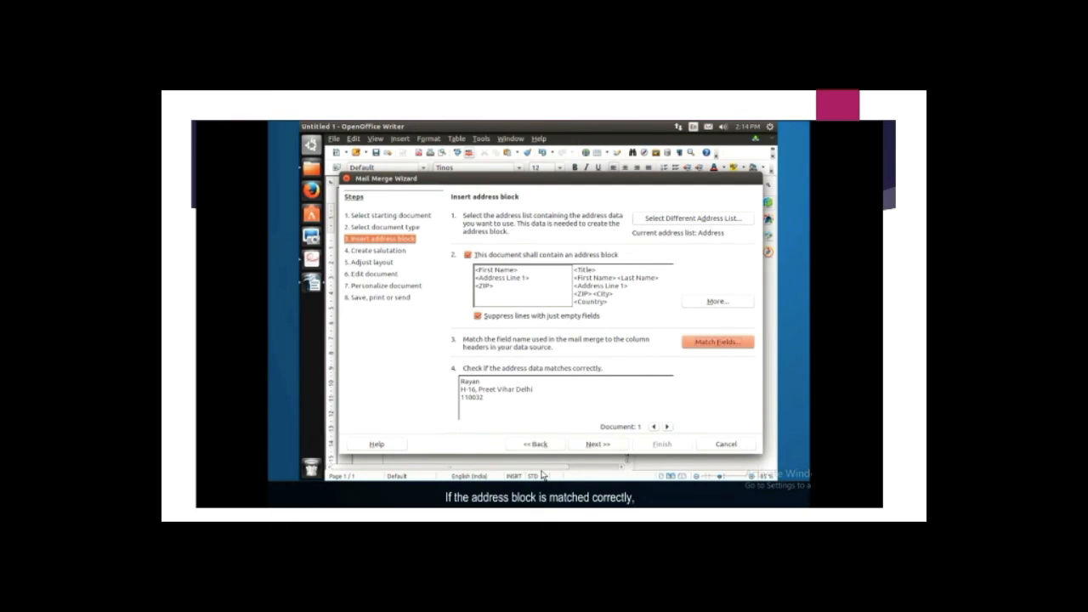
click(597, 444)
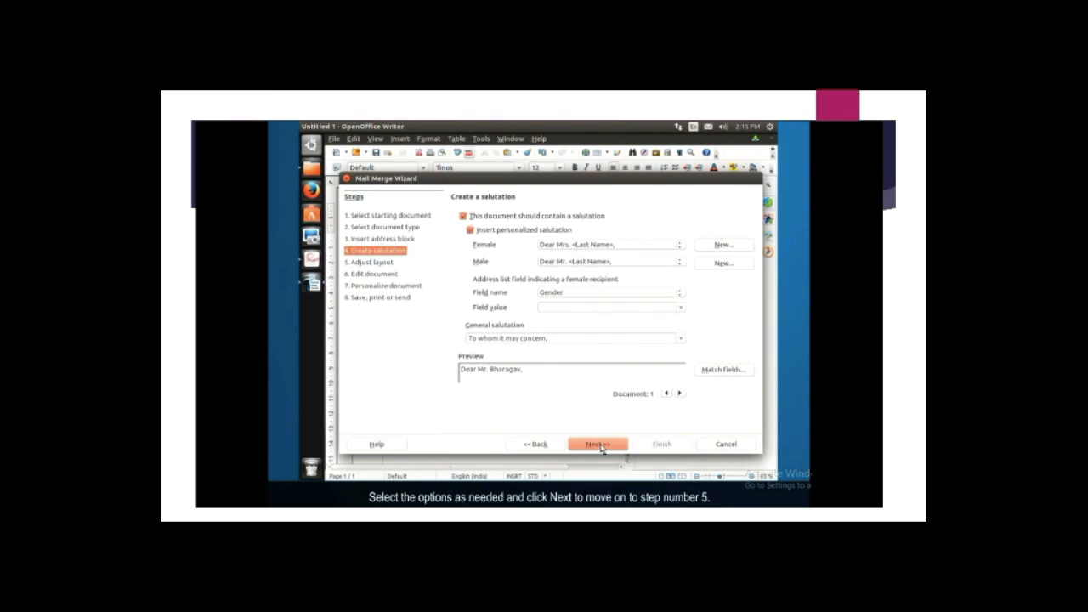
Keep the default salutation and layout settings and open the merged letter for editing.
click(598, 444)
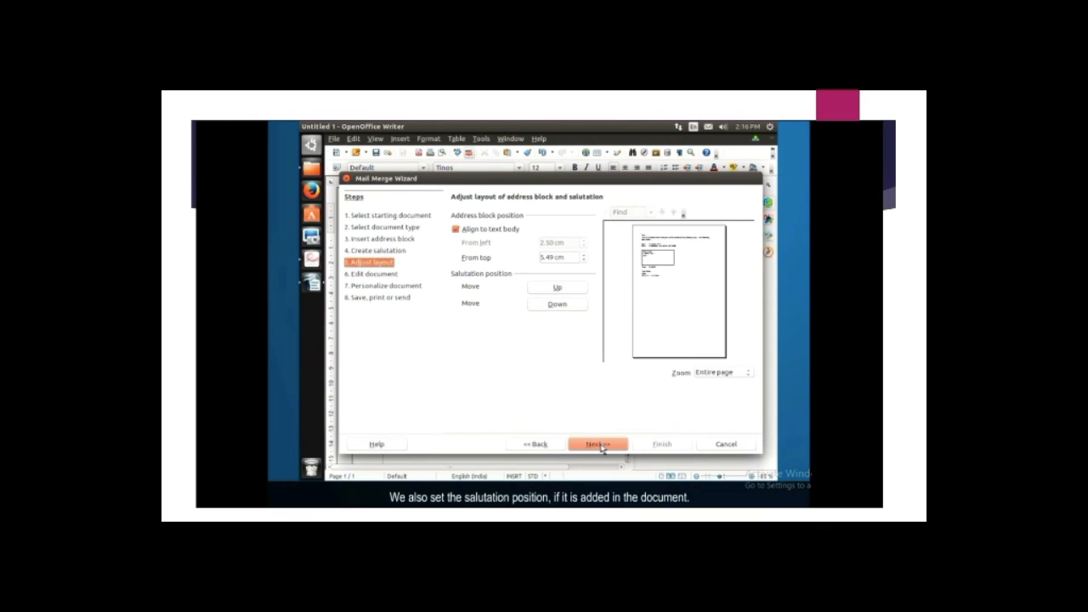
click(599, 445)
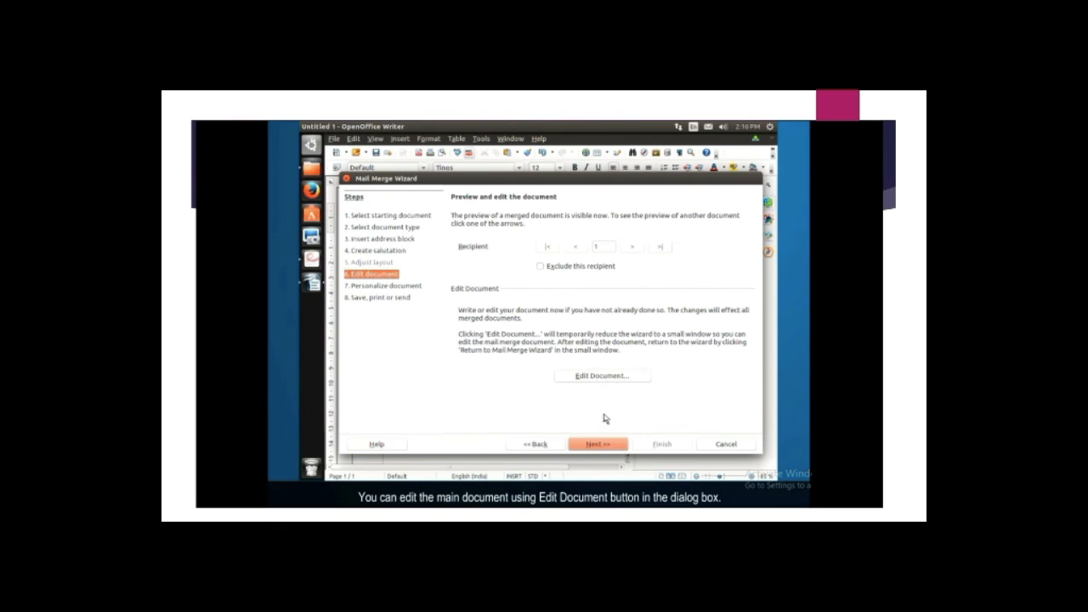
click(605, 377)
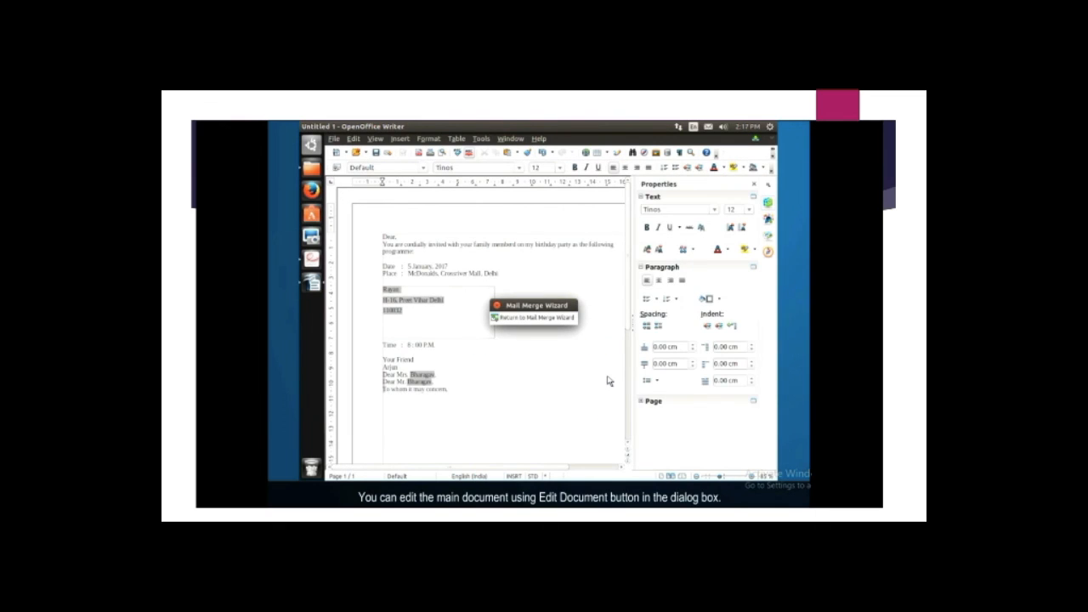
Search the merged letters for the whole word 'delhi' in the personalize step.
click(533, 317)
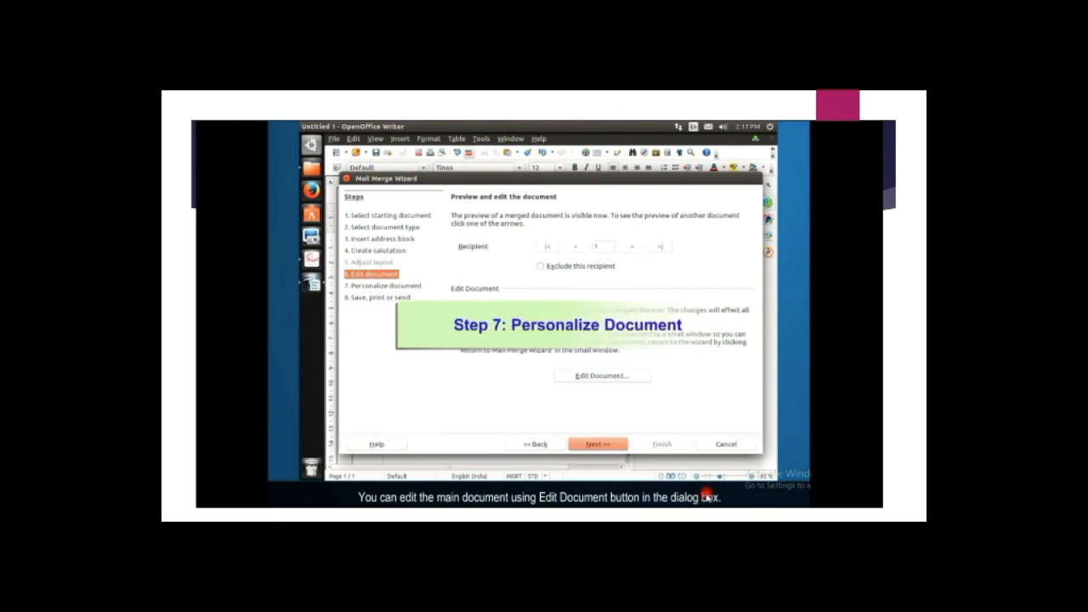
key(Return)
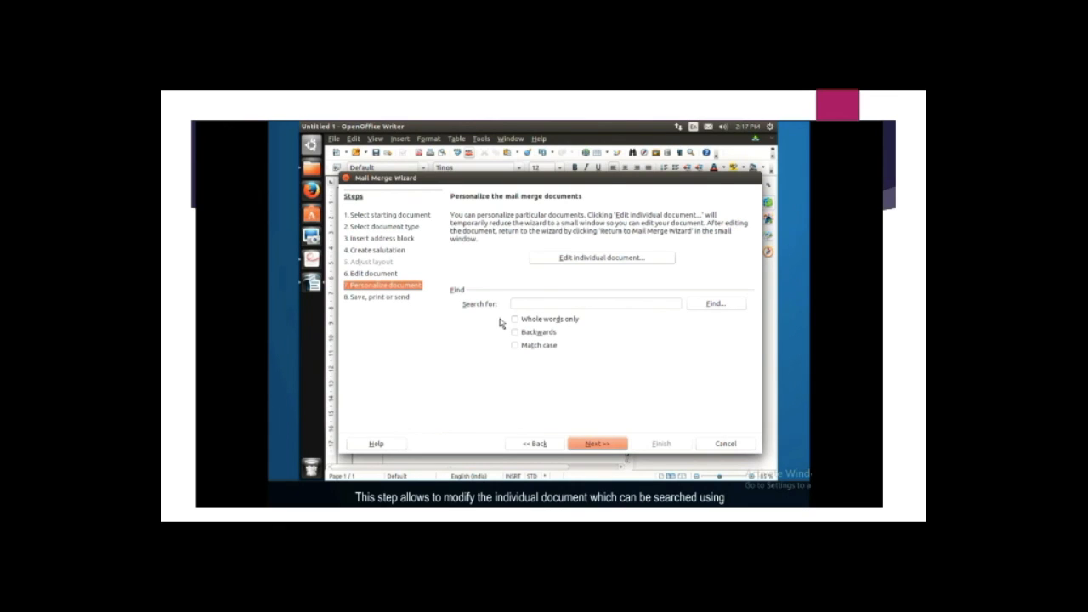
click(515, 321)
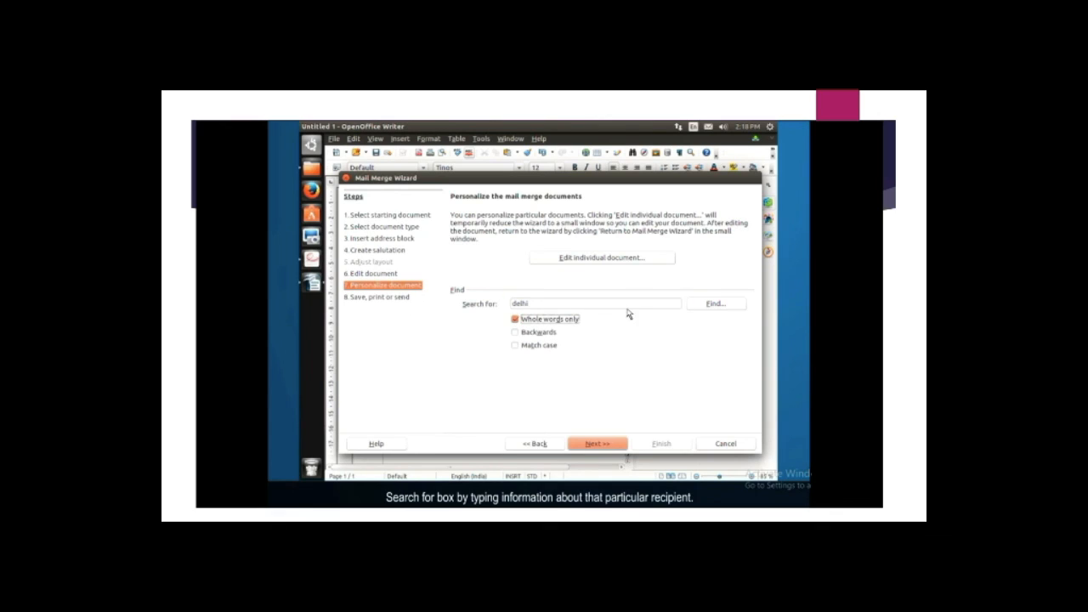
click(715, 304)
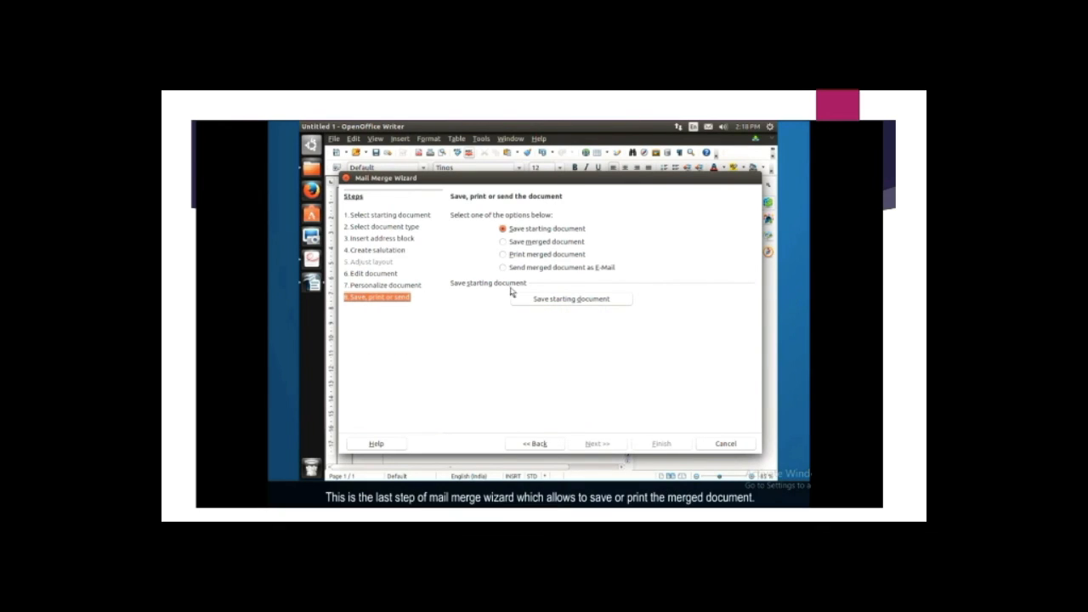
Save the merged letters as individual documents and finish the Mail Merge Wizard.
click(502, 242)
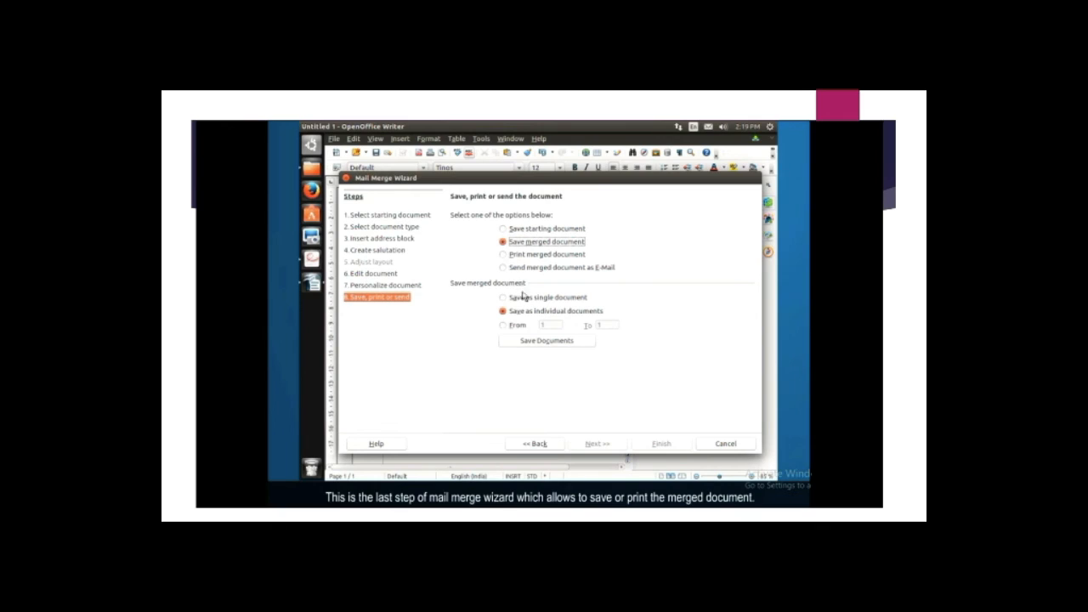
click(542, 342)
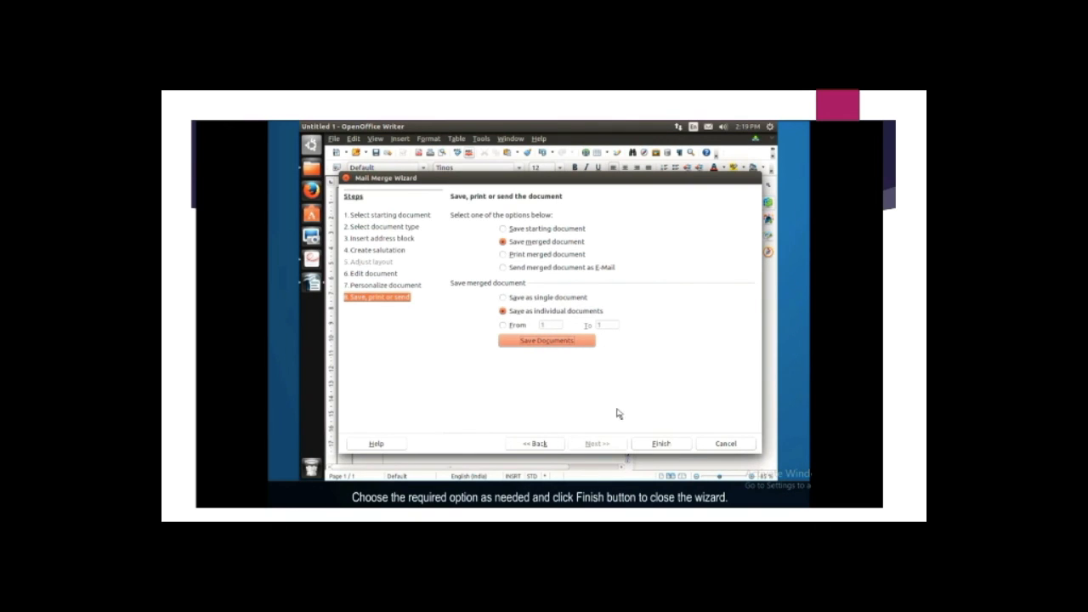
click(656, 443)
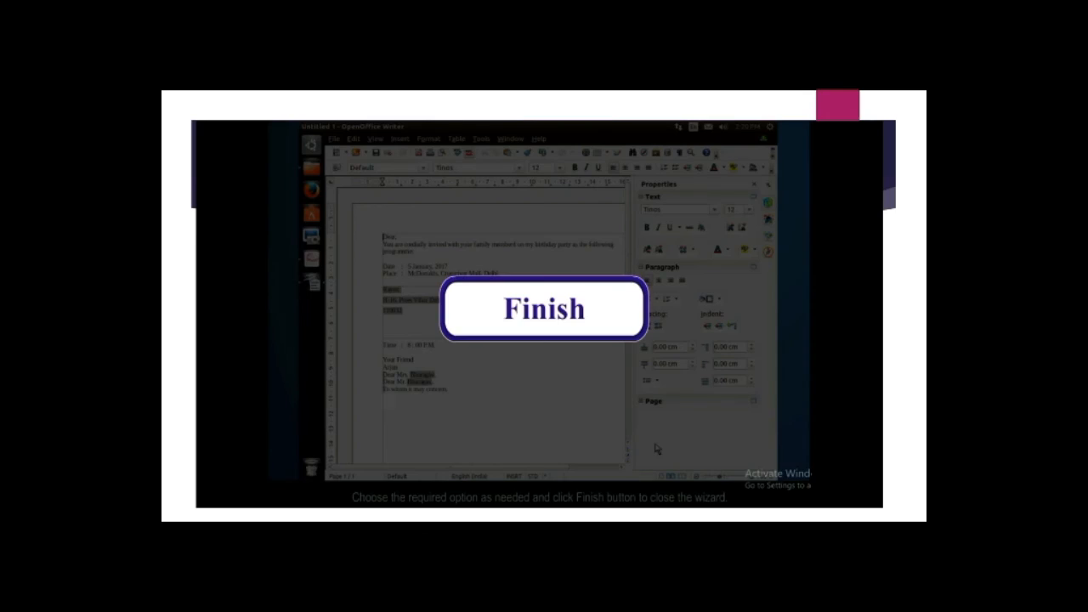